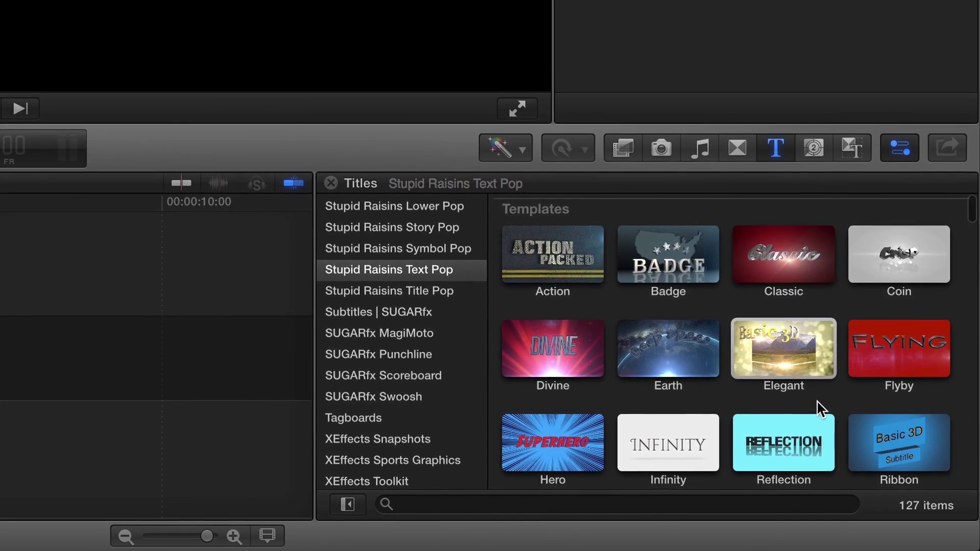
scroll(821, 379, "down", 5)
scroll(809, 405, "down", 3)
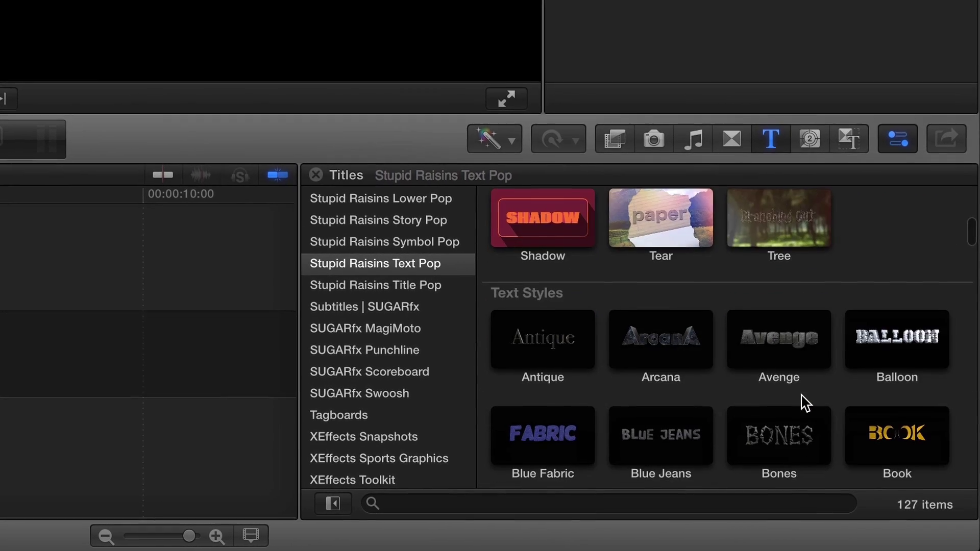
scroll(808, 405, "down", 5)
scroll(800, 402, "down", 2)
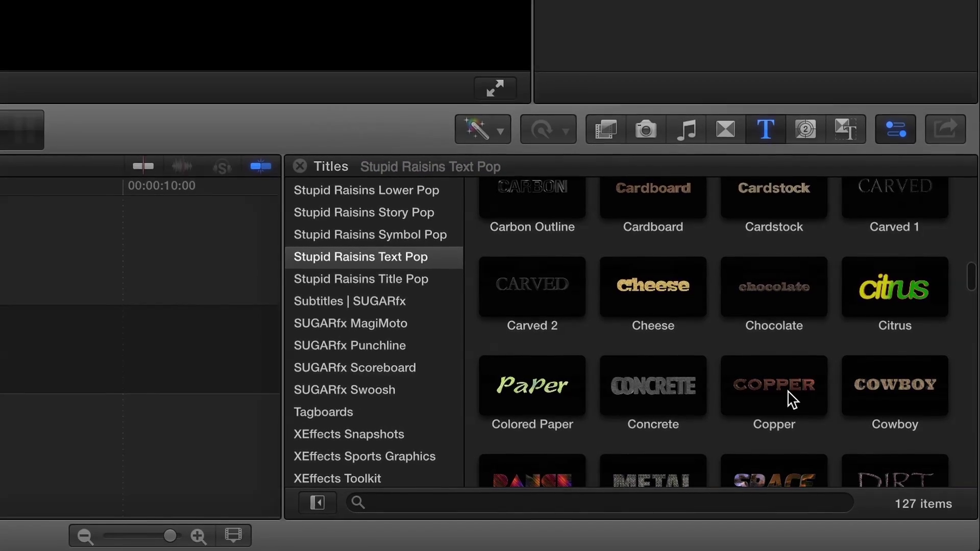
scroll(791, 396, "down", 5)
scroll(781, 389, "up", 15)
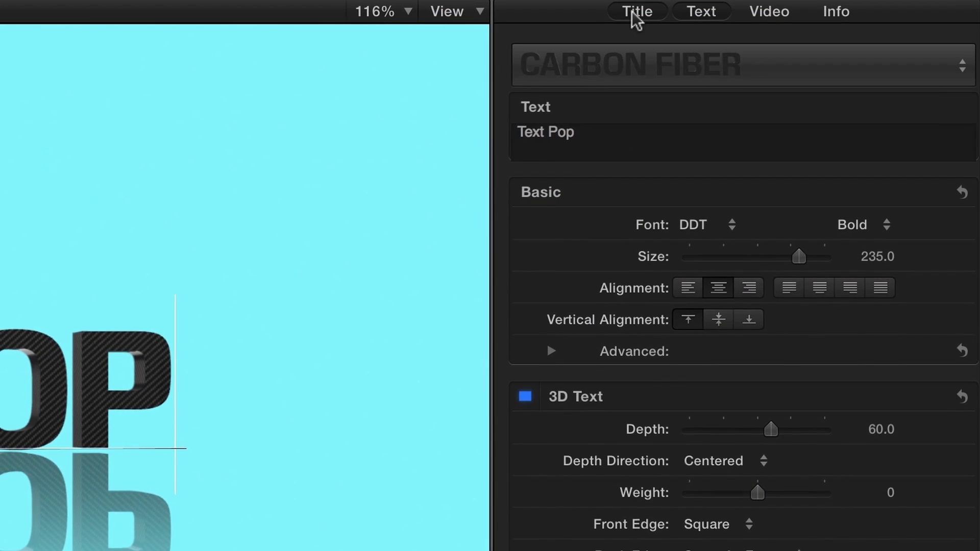
Tilt the Reflection title's vertical rotation to start at -10° and end at 25°.
left_click(639, 12)
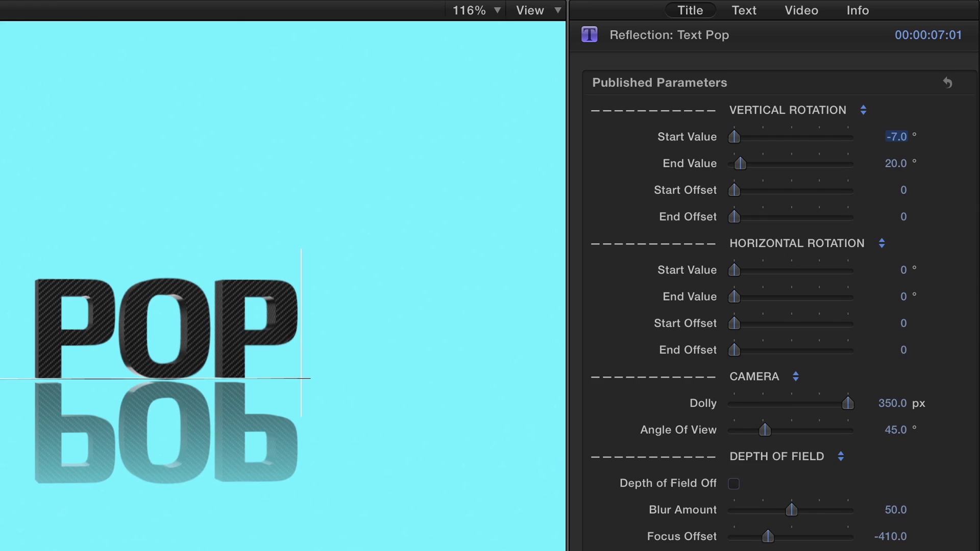
left_click_drag(907, 131, 900, 130)
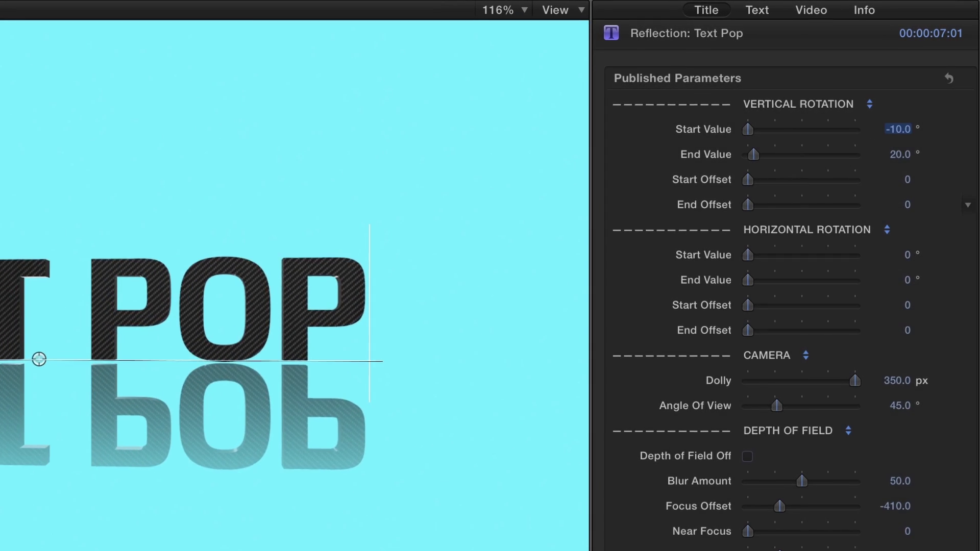
left_click(904, 149)
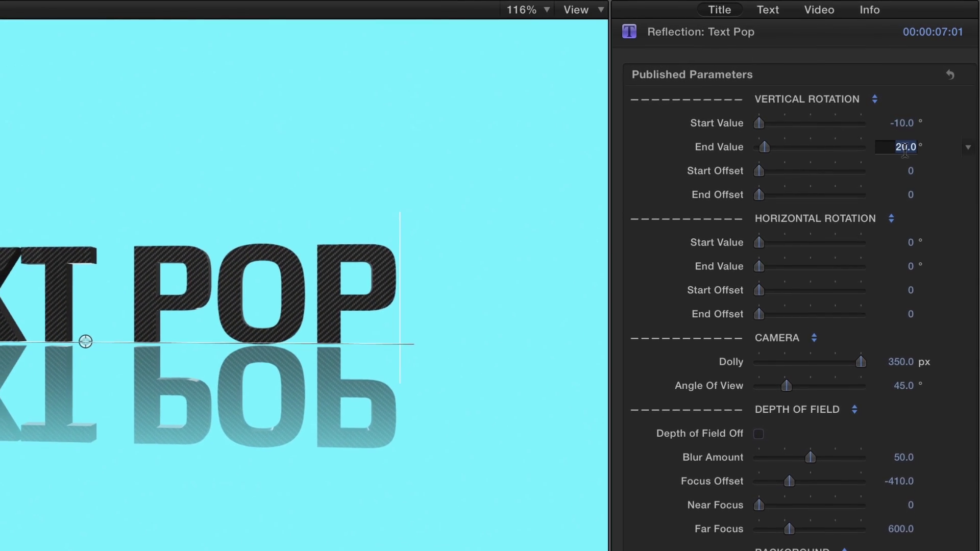
type("25")
key("Return")
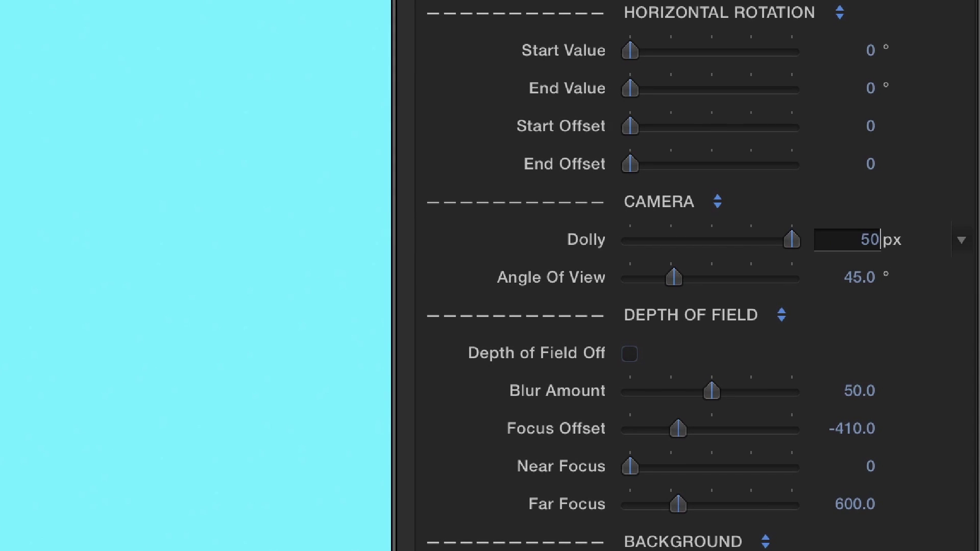
Confirm a 500 px camera dolly for the Reflection title.
key("Return")
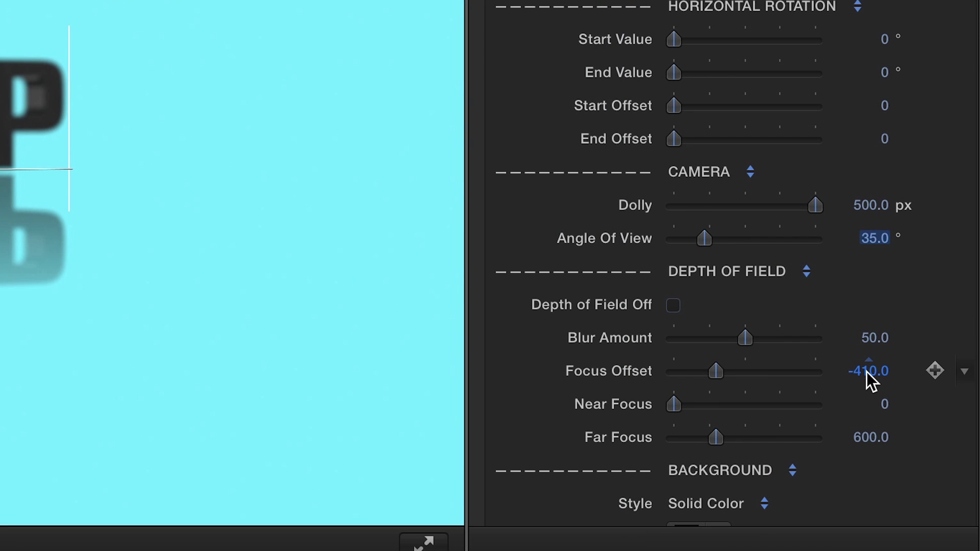
Edit the Focus Offset value and review the Background Style choices.
double_click(867, 371)
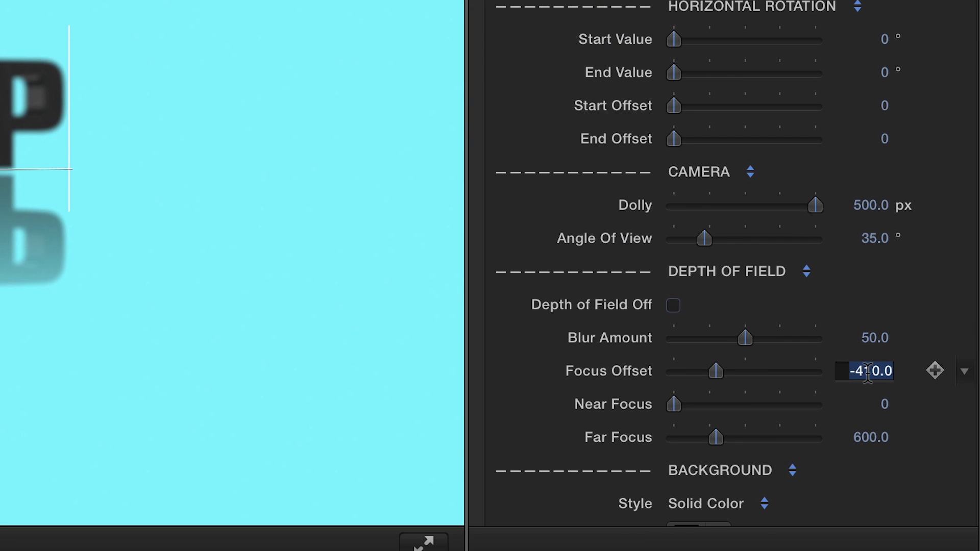
type("-")
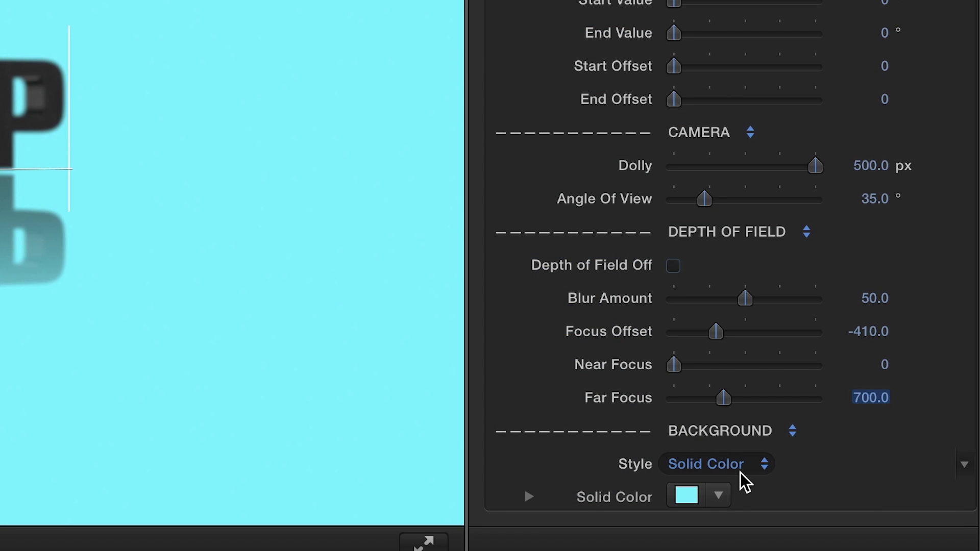
left_click(740, 473)
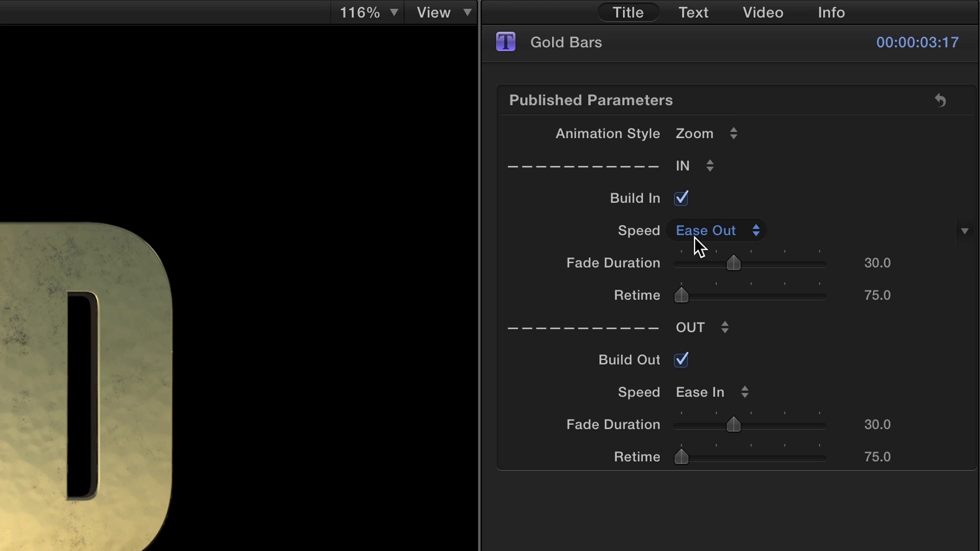
Keep Ease Out as the Gold Bars build-in speed and bring up its text properties.
left_click(715, 230)
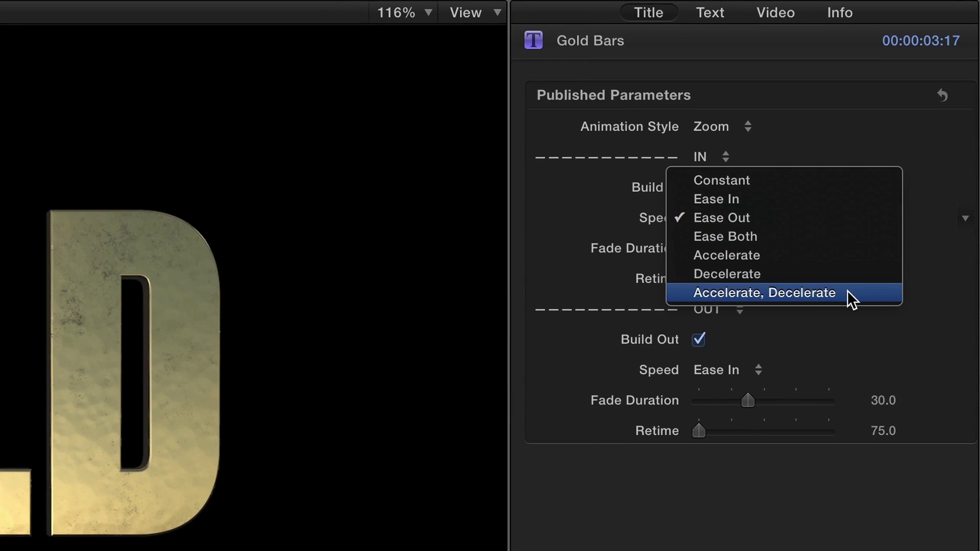
left_click(838, 217)
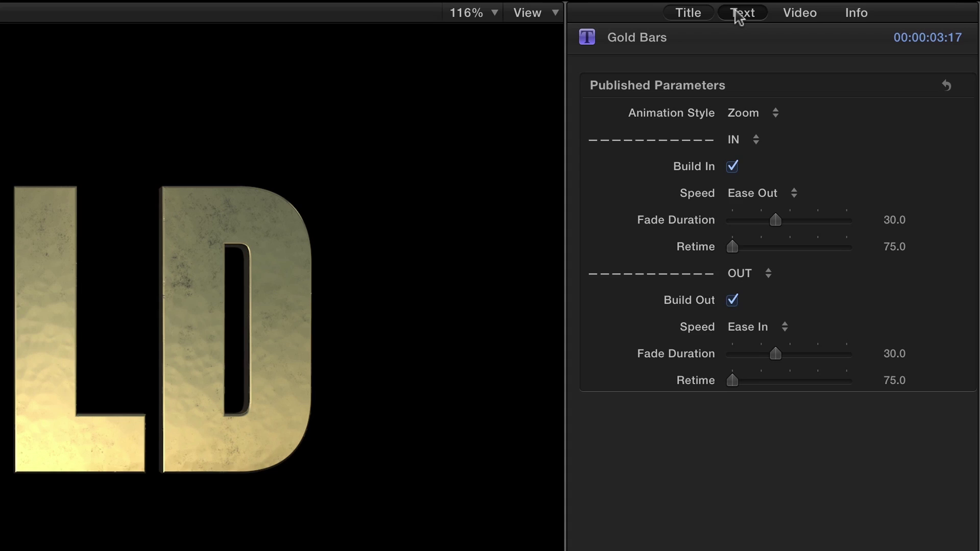
left_click(743, 13)
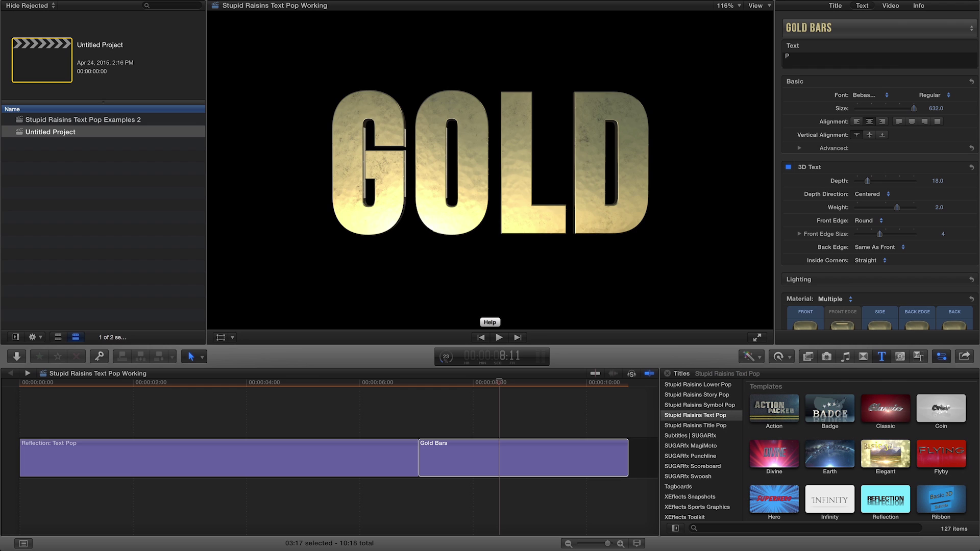
type("POP")
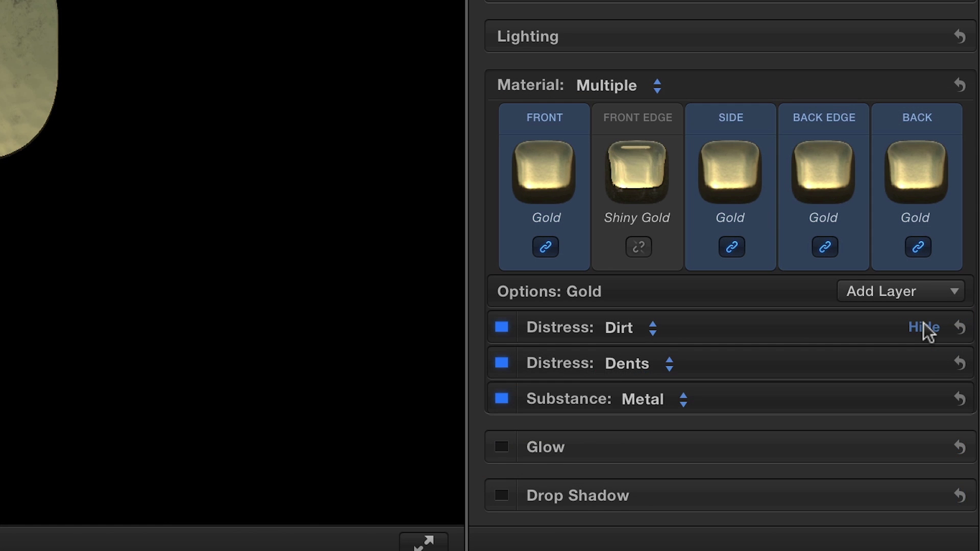
Set the Gold material's dirt distress to Dirt 3 and keep Dents 5 for dents.
left_click(923, 327)
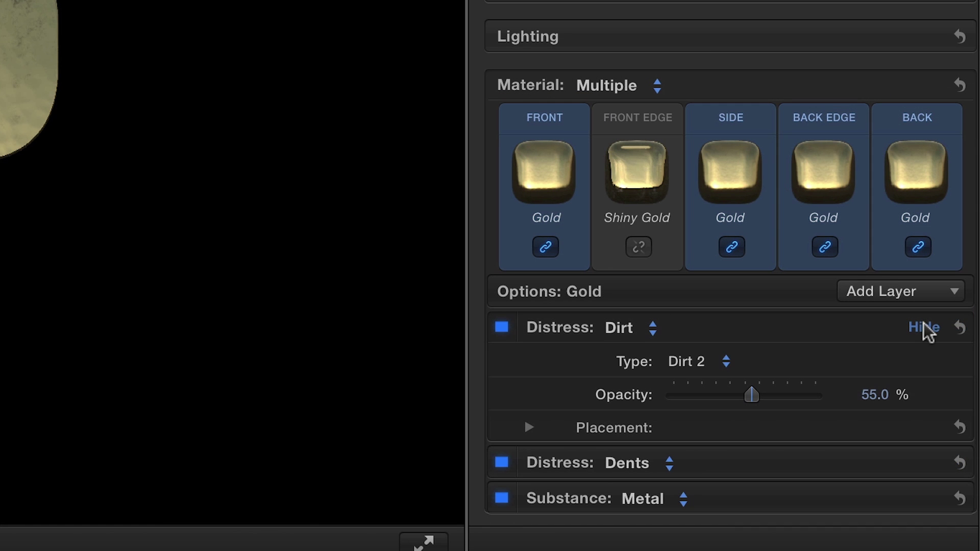
left_click(726, 361)
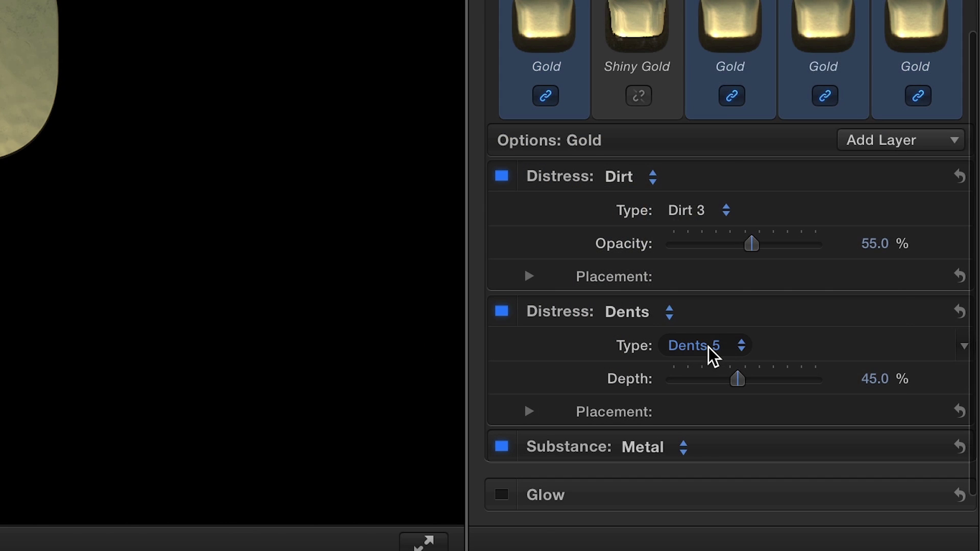
left_click(682, 348)
left_click(754, 321)
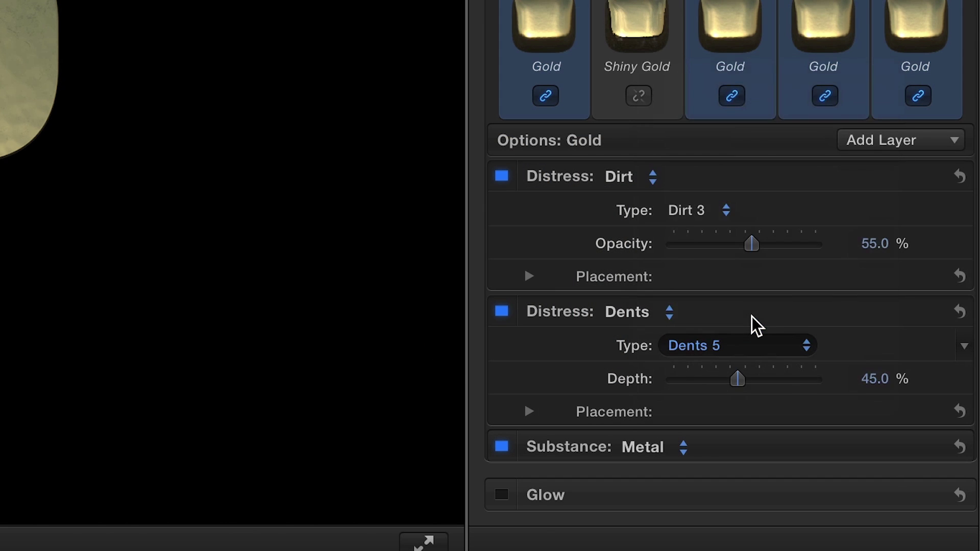